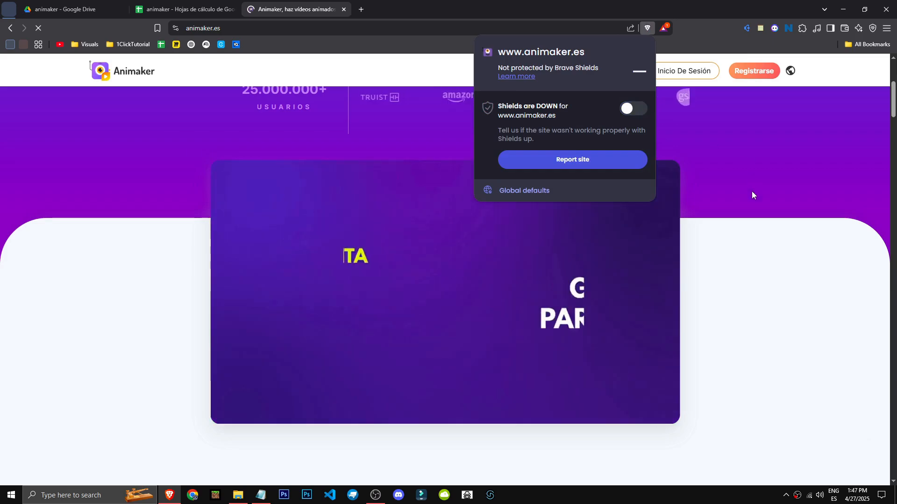
- Close the popups and scroll through the Animaker homepage to examine its features
click(752, 191)
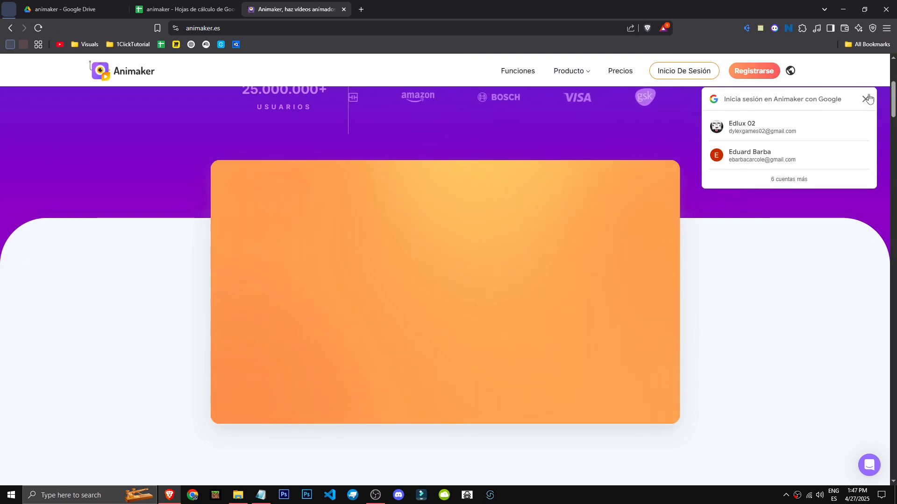
click(865, 99)
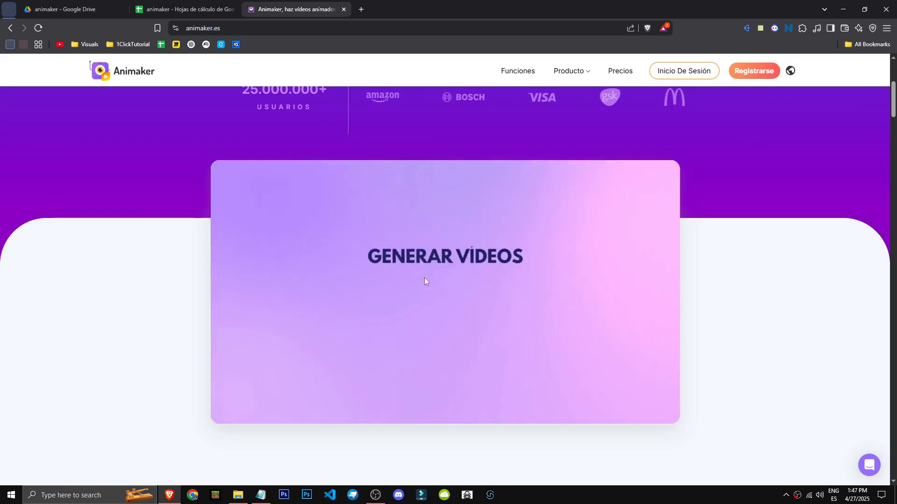
scroll(439, 286, down, 8)
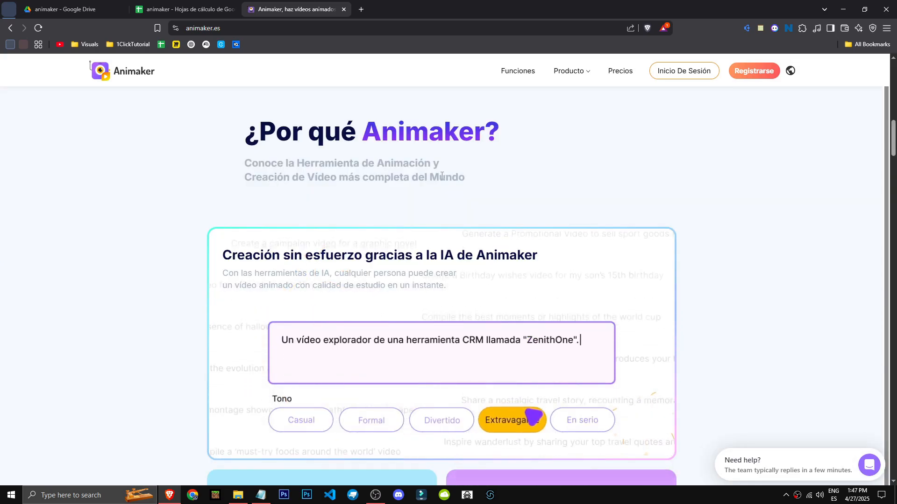
scroll(72, 269, down, 2)
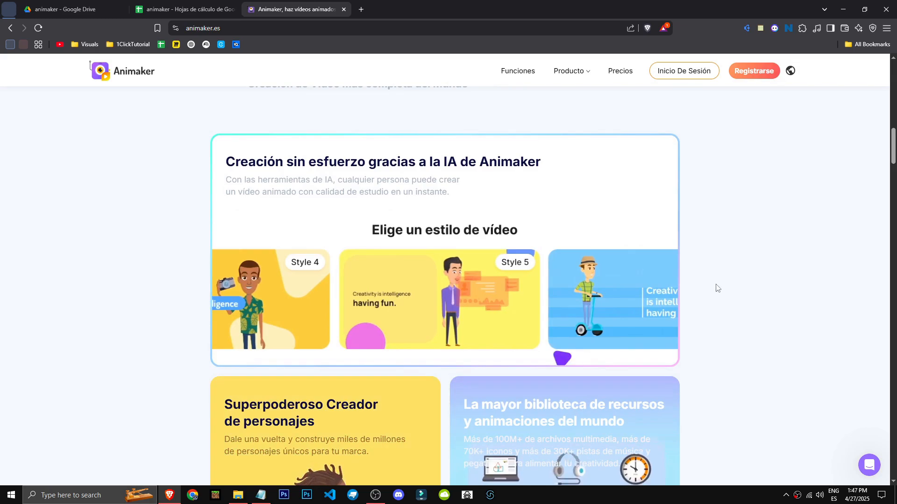
scroll(686, 318, down, 1)
scroll(684, 322, down, 2)
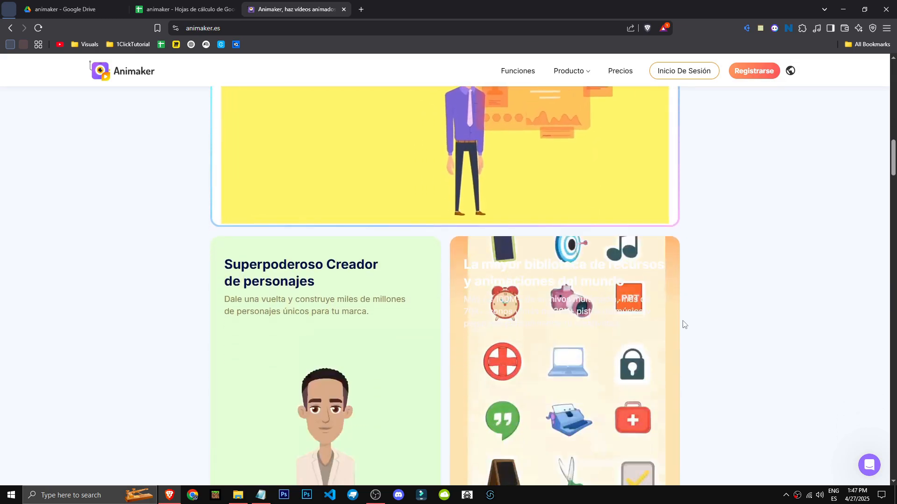
scroll(684, 322, up, 3)
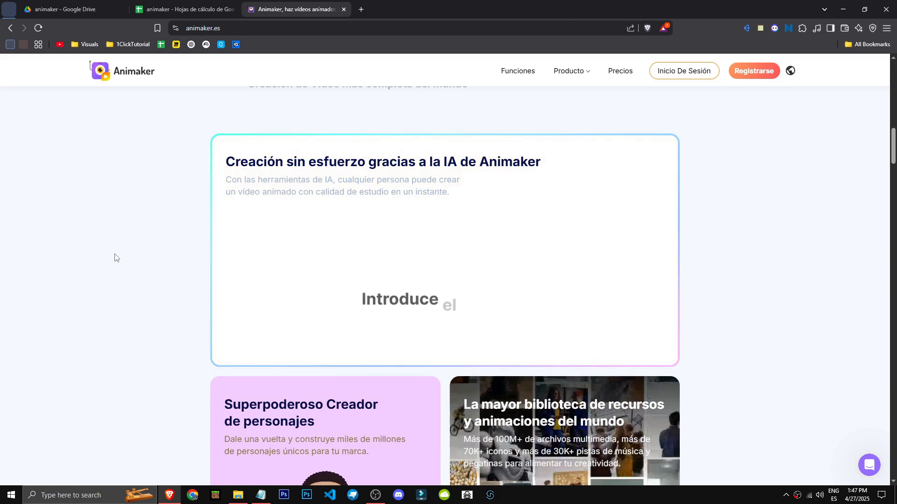
scroll(130, 310, down, 8)
scroll(132, 311, down, 4)
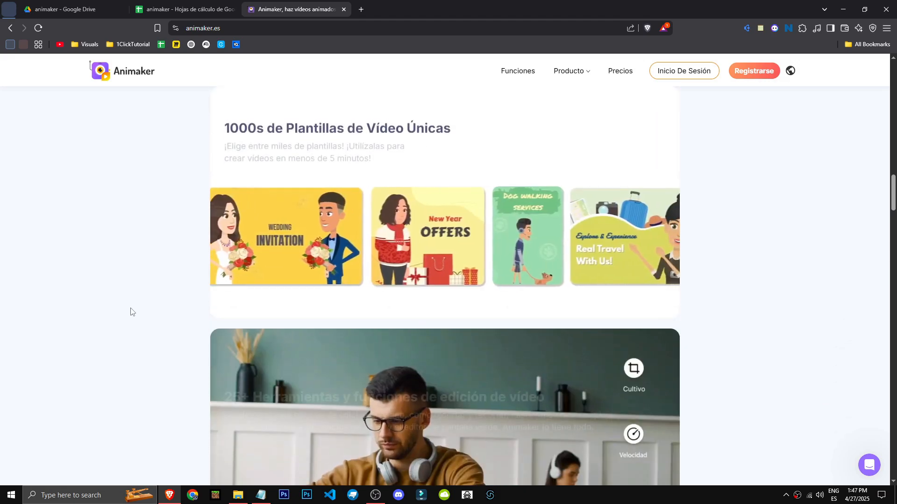
scroll(696, 315, down, 6)
scroll(696, 316, down, 7)
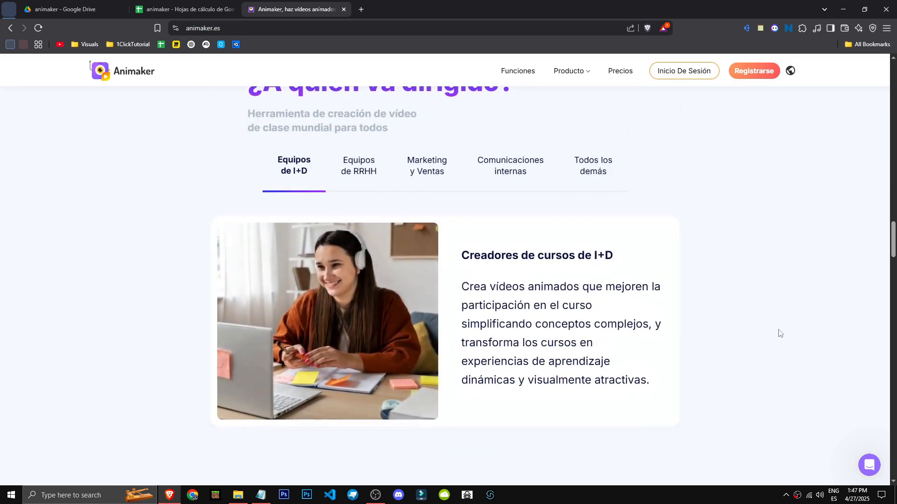
- View each audience tab of the '¿A quién va dirigido?' section
click(365, 182)
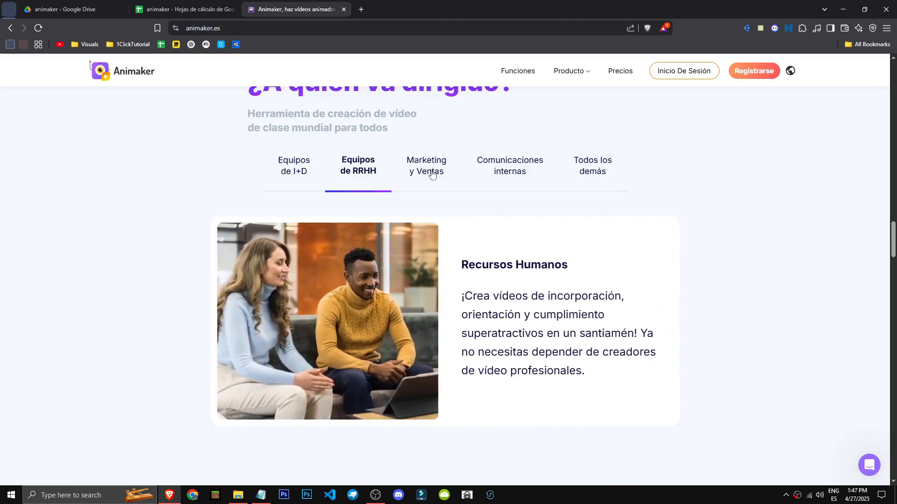
click(432, 175)
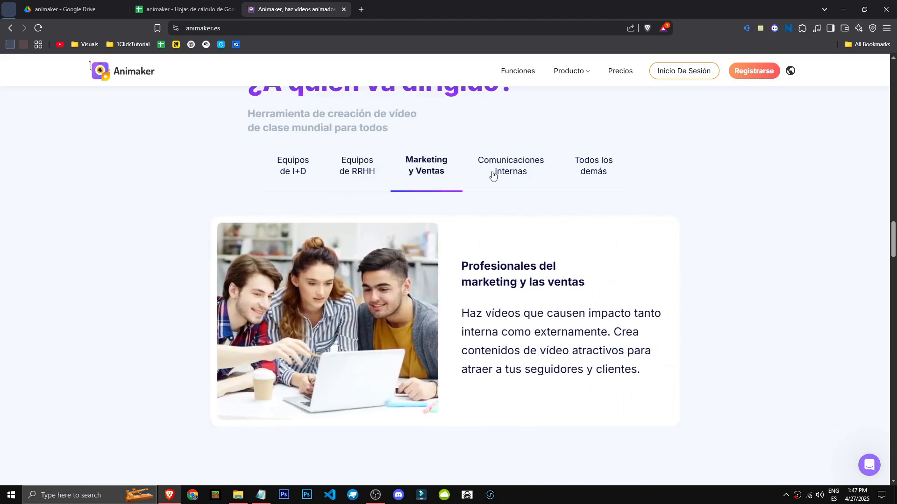
click(492, 175)
click(604, 175)
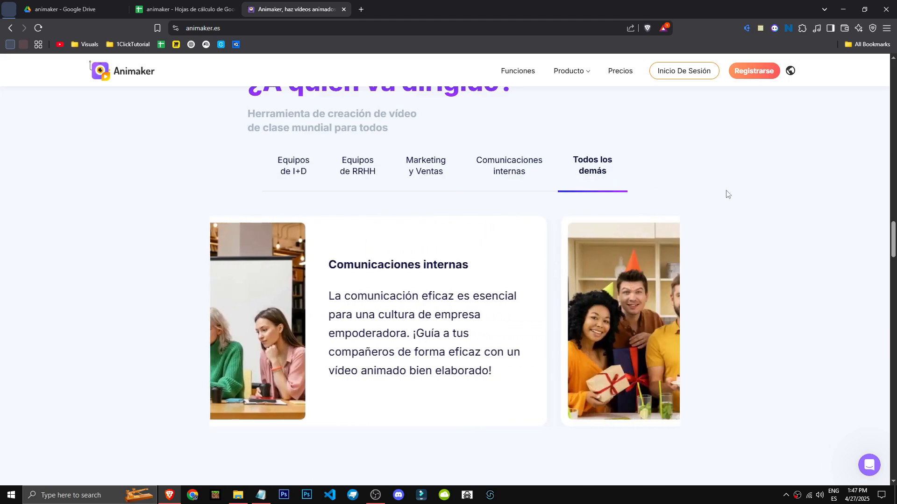
- Scroll through the homepage products section and the AI video category page
scroll(785, 281, down, 7)
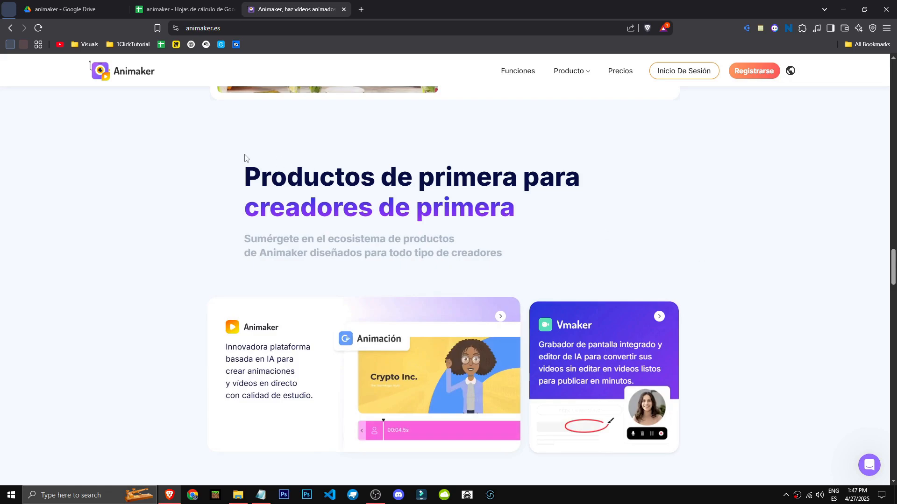
drag(245, 169, 412, 183)
click(762, 226)
scroll(744, 271, down, 10)
middle_click(765, 316)
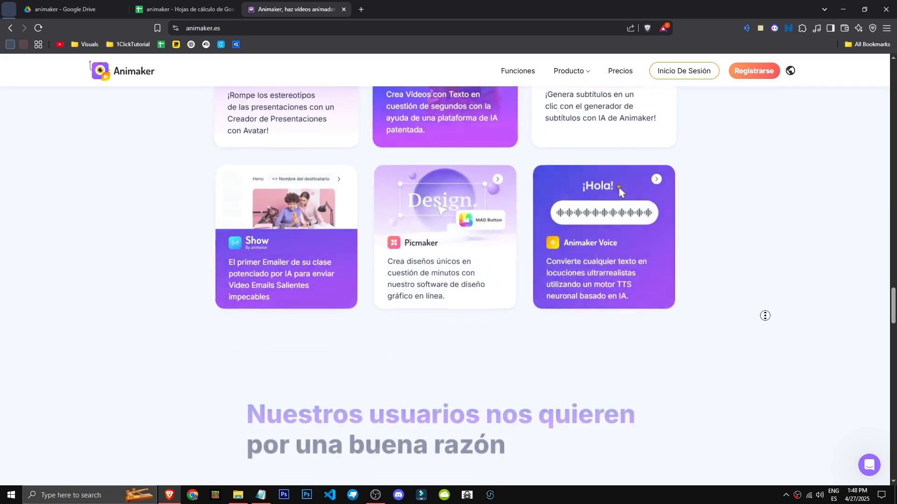
scroll(729, 369, down, 11)
middle_click(729, 368)
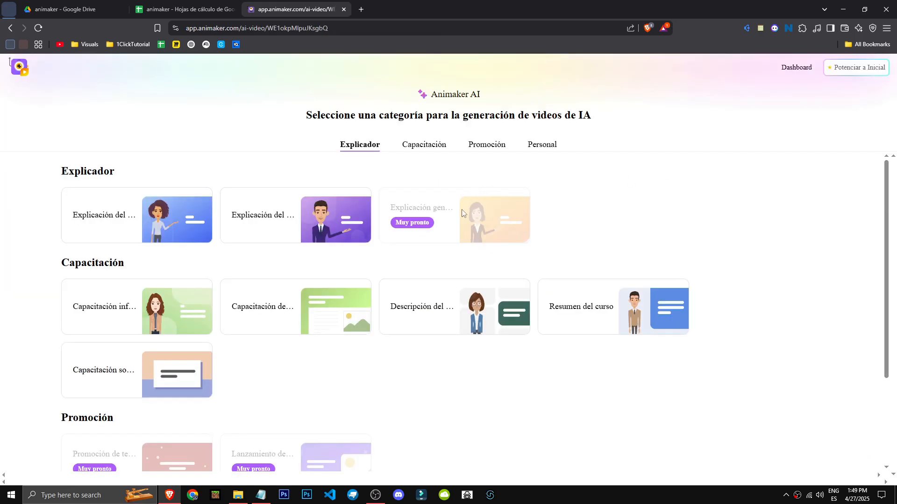
scroll(692, 238, down, 3)
- Open the dashboard and complete the two-step onboarding, choosing Marketing as the experience
click(806, 68)
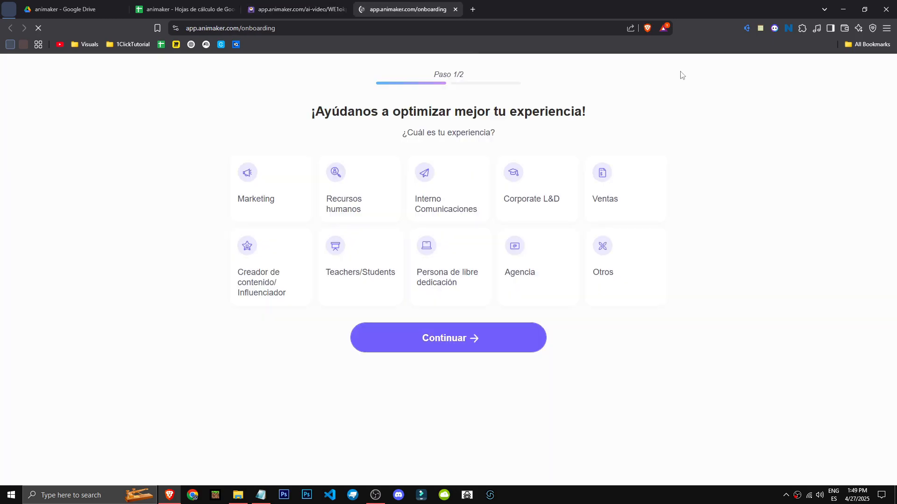
middle_click(282, 5)
click(234, 211)
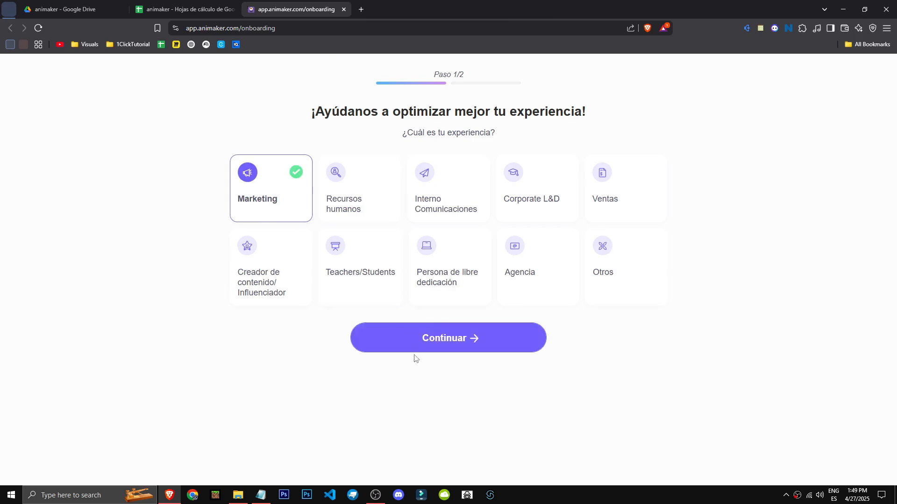
click(420, 347)
click(396, 205)
click(426, 358)
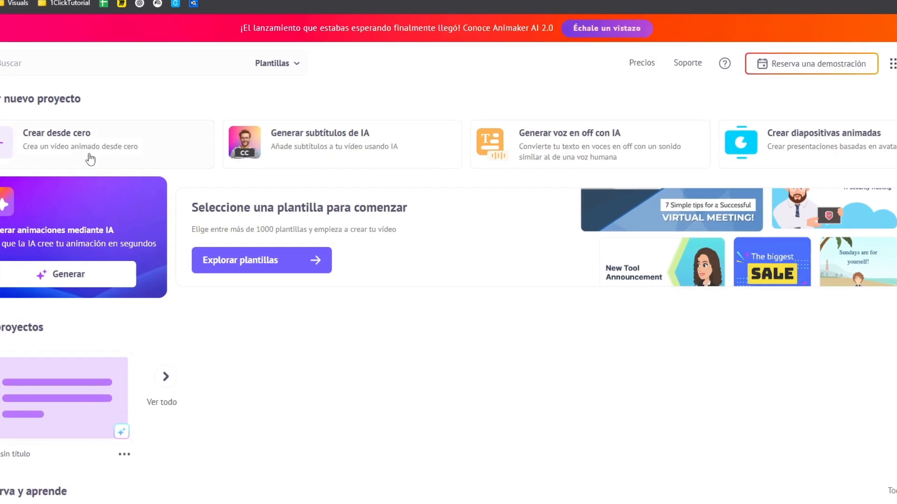
- Start a new project from scratch as a cartoon (Dibujos animados) horizontal 16:9 video
click(90, 159)
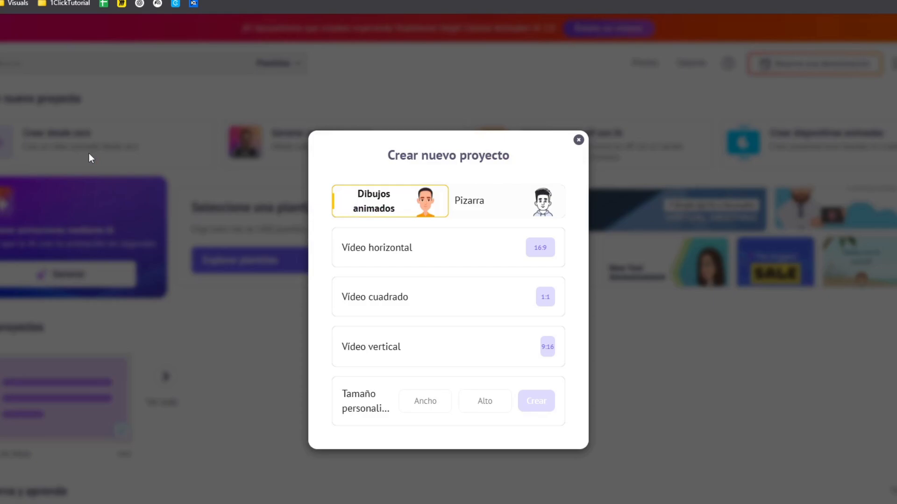
click(504, 201)
click(427, 193)
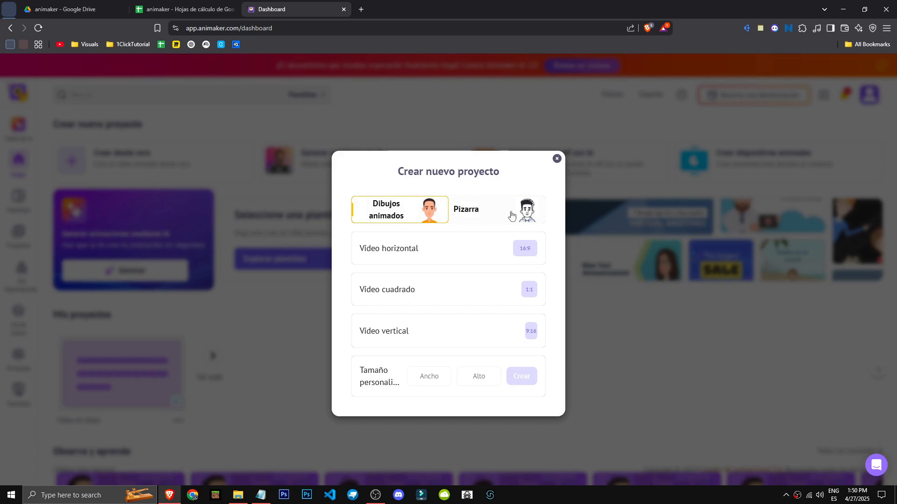
click(512, 215)
click(434, 214)
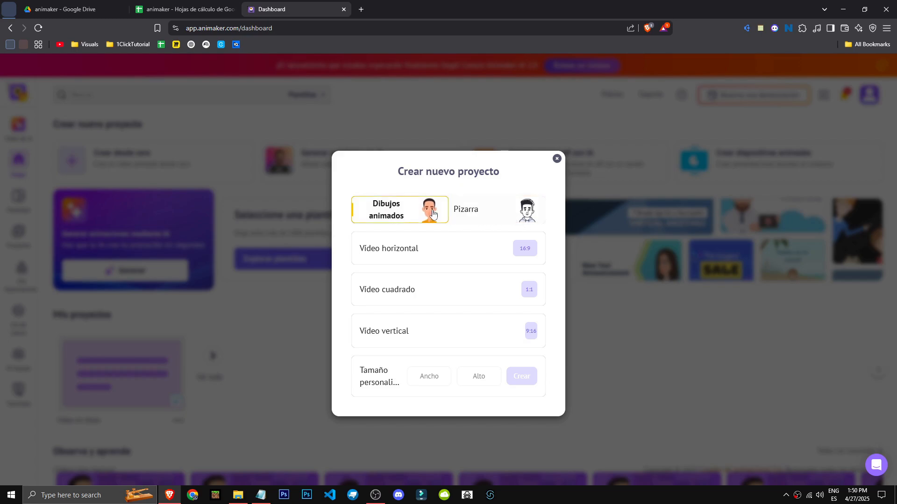
click(492, 251)
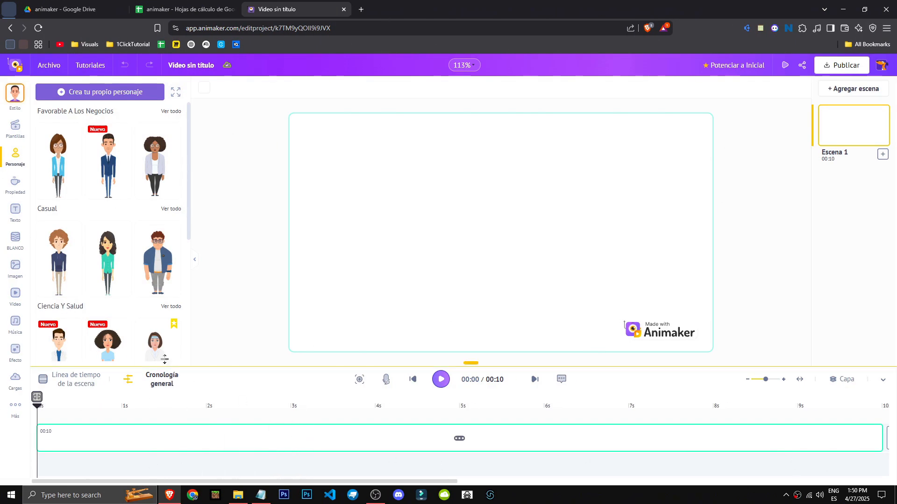
- Add the monkey in a lab coat from the Animales characters to the scene and preview it
scroll(75, 265, down, 10)
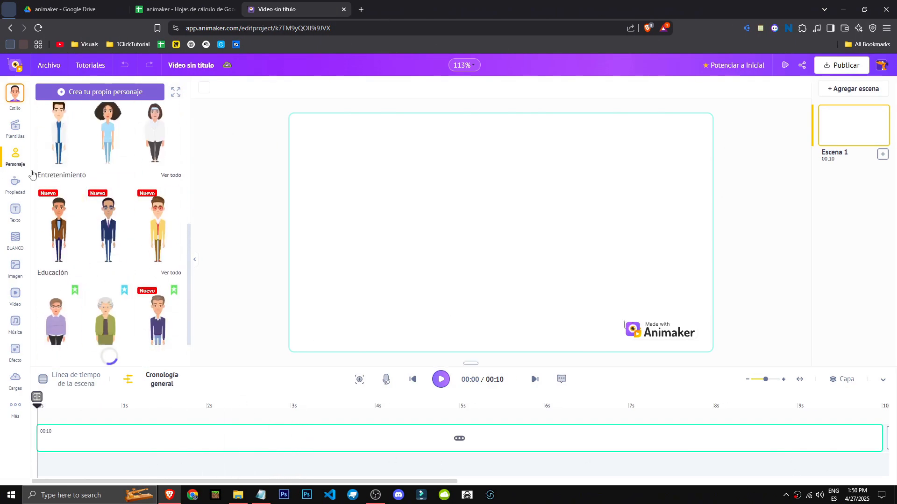
scroll(75, 266, down, 3)
scroll(94, 243, up, 4)
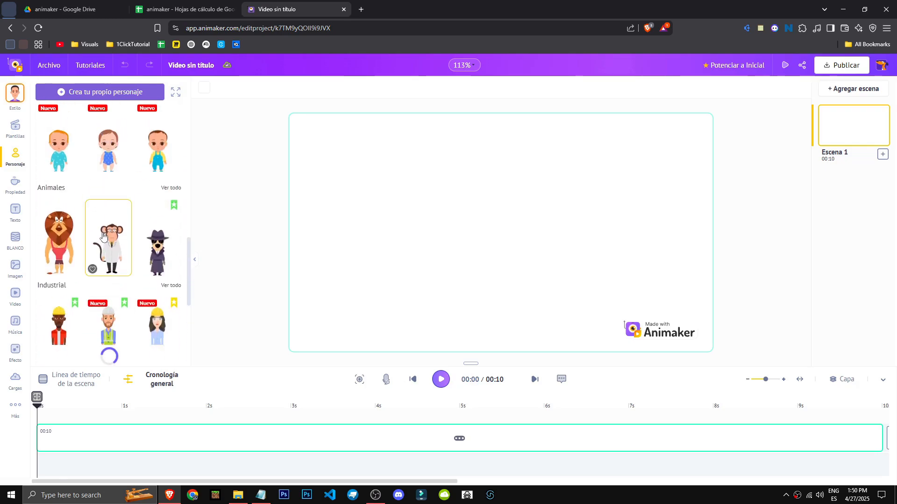
click(111, 241)
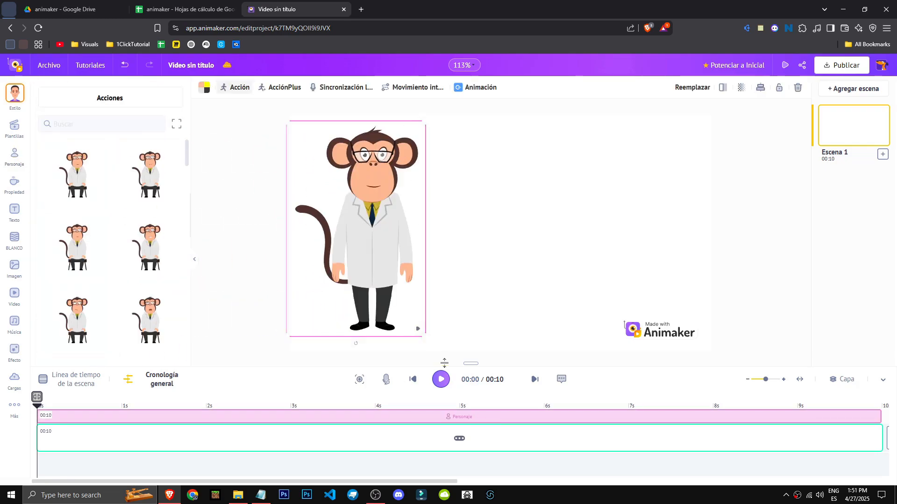
click(442, 380)
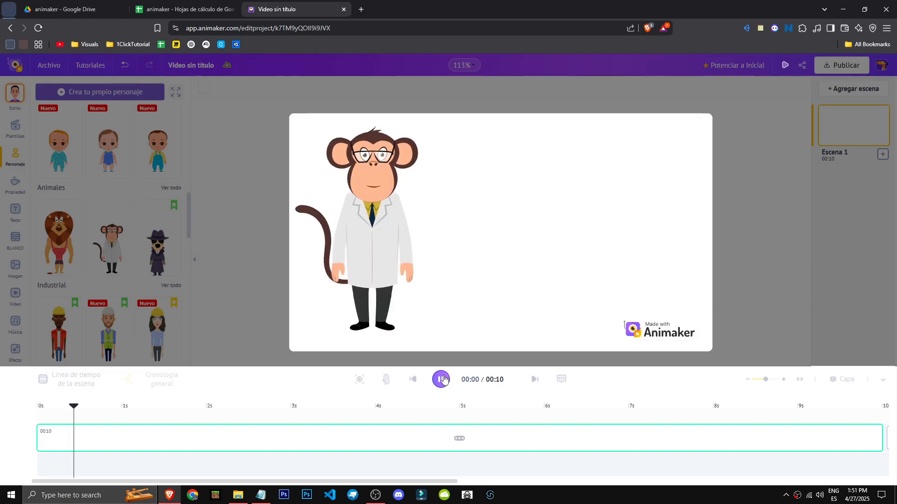
click(440, 383)
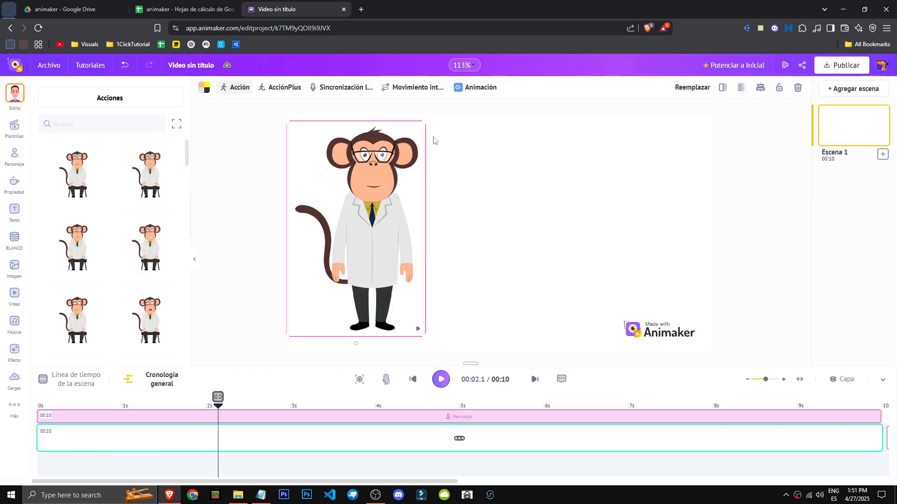
- Apply the 'Tu turno' smart movement path to the monkey character
drag(425, 121, 391, 175)
click(423, 86)
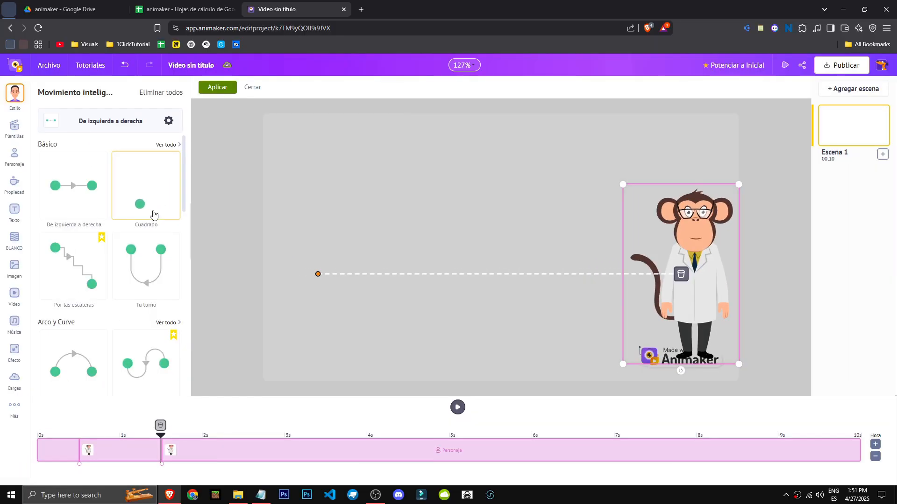
click(93, 207)
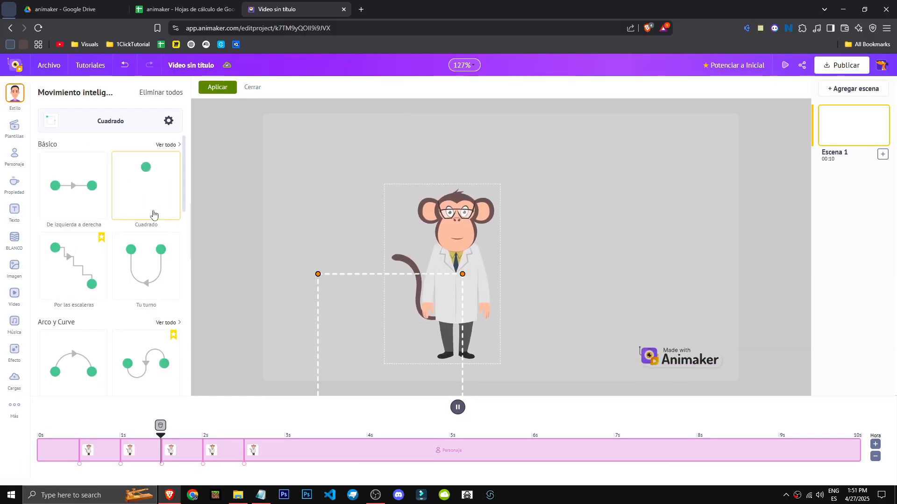
click(148, 273)
scroll(146, 272, down, 2)
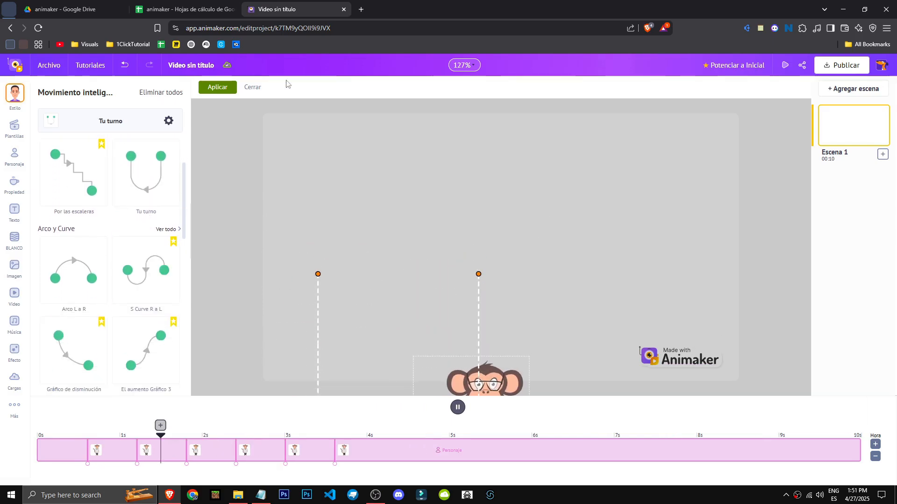
click(220, 89)
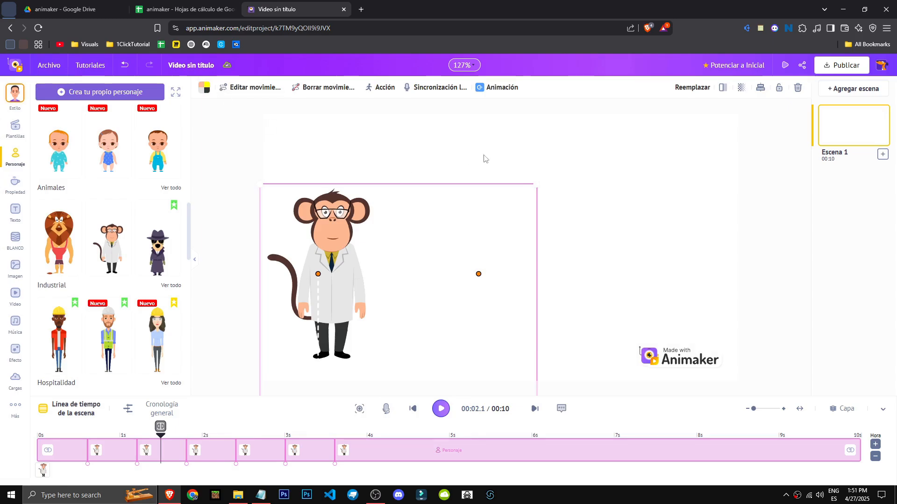
- Edit the monkey's movement path by repositioning its end point, then apply the change
click(241, 89)
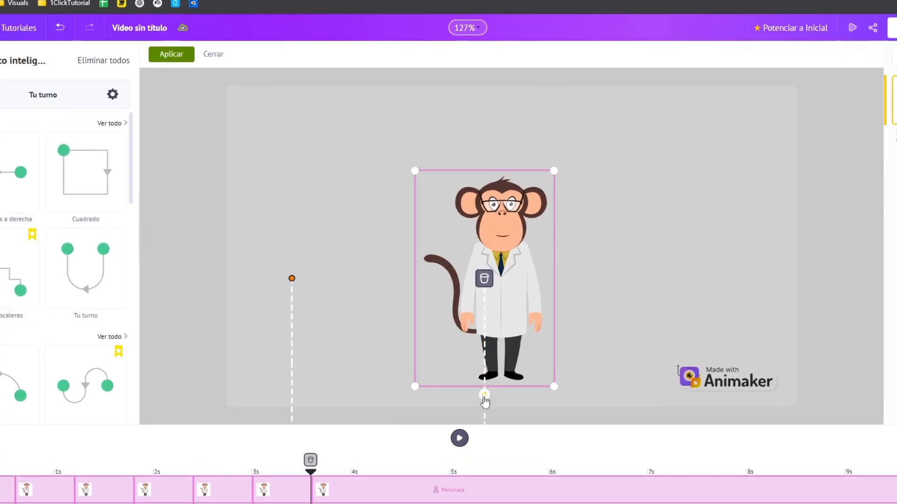
drag(485, 400, 504, 423)
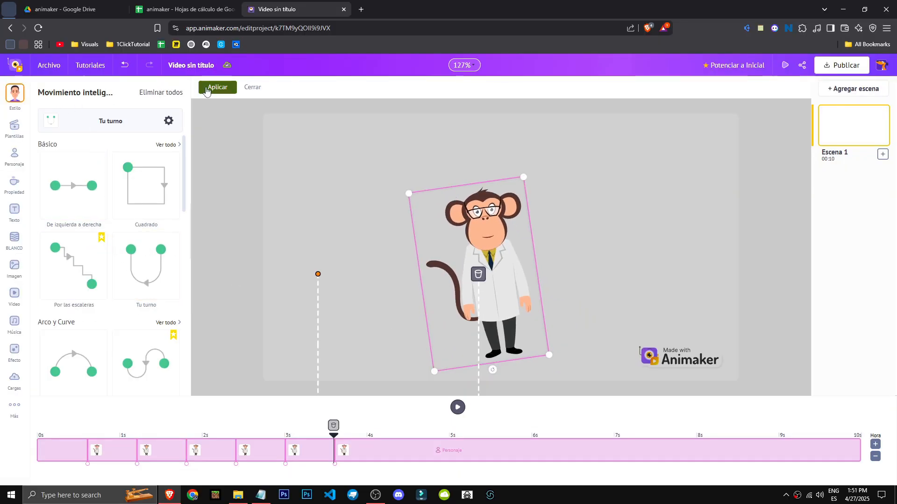
click(208, 89)
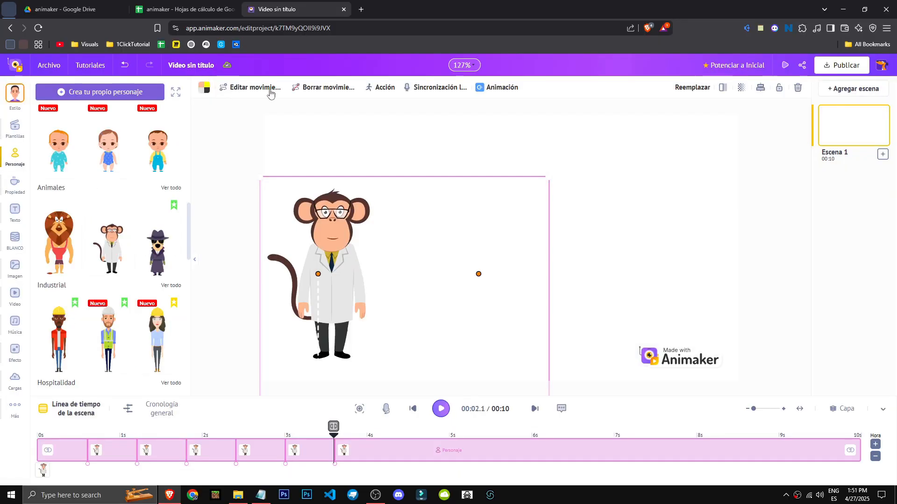
- Change the monkey's action, trying sitting poses before choosing a standing sad action
click(394, 89)
click(169, 175)
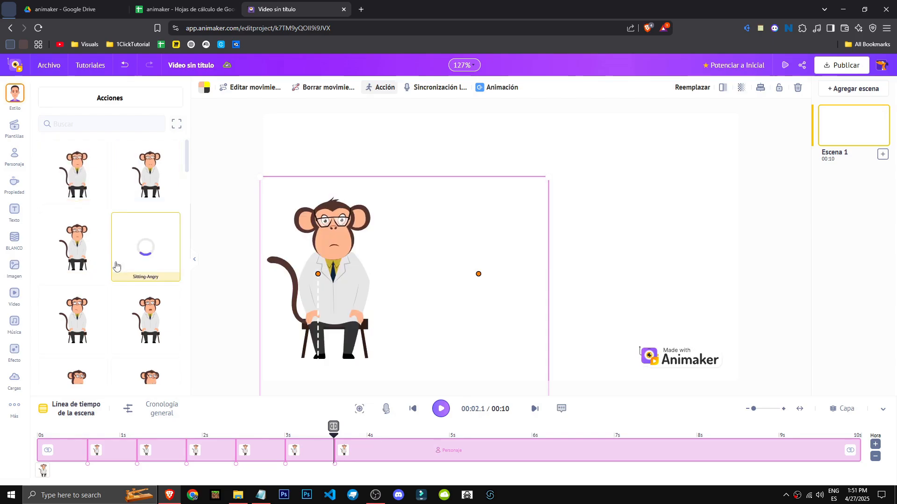
click(143, 310)
scroll(140, 261, down, 2)
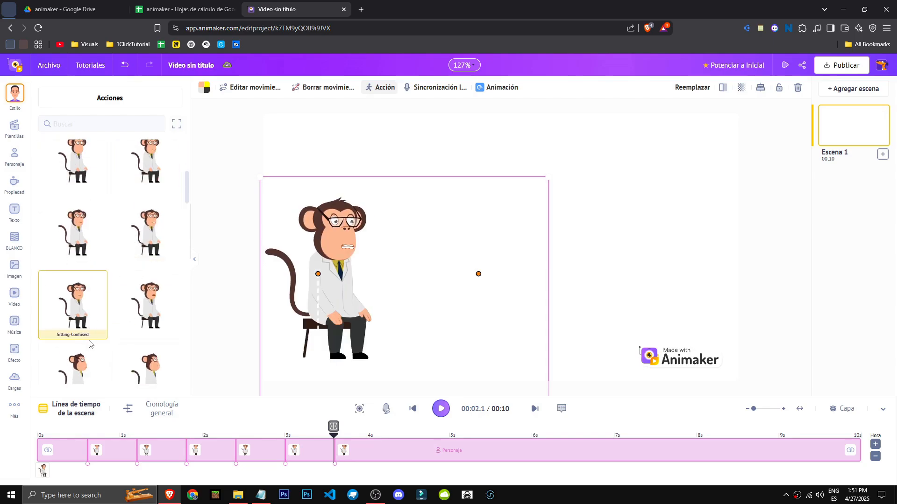
scroll(94, 327, down, 5)
click(97, 320)
scroll(99, 320, down, 3)
click(98, 320)
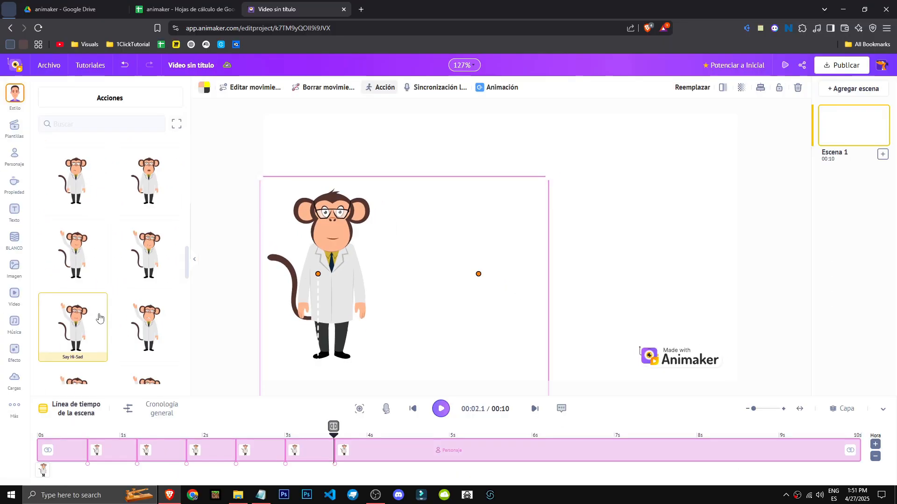
- Change the monkey's action to Talking-Confused
scroll(99, 317, up, 1)
click(101, 318)
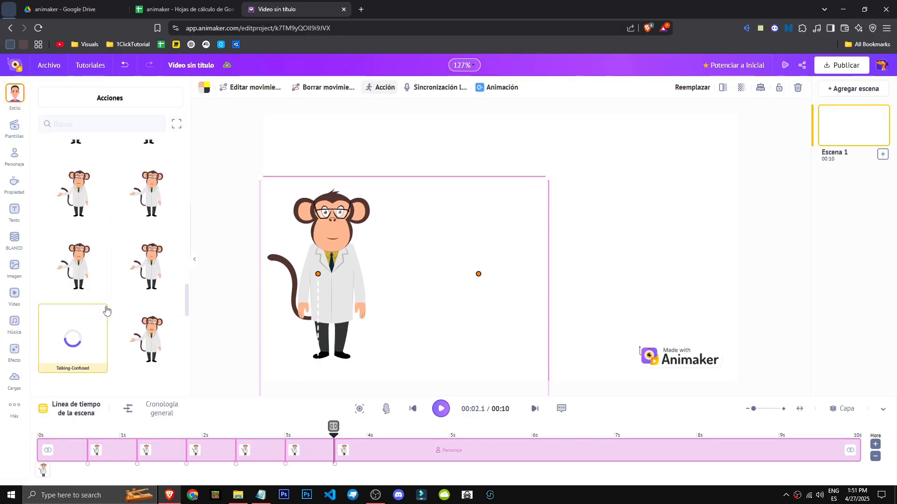
scroll(161, 167, down, 3)
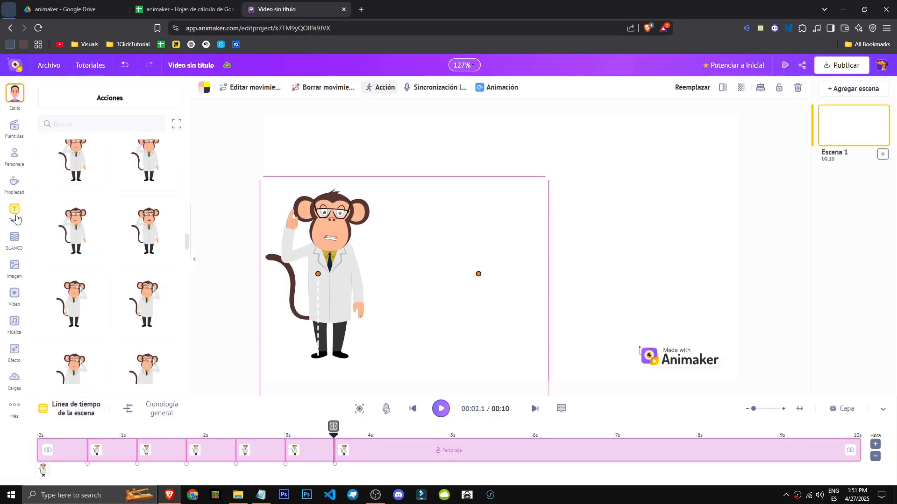
- Set the scene background to the classroom chalkboard from the Educación backgrounds
click(16, 218)
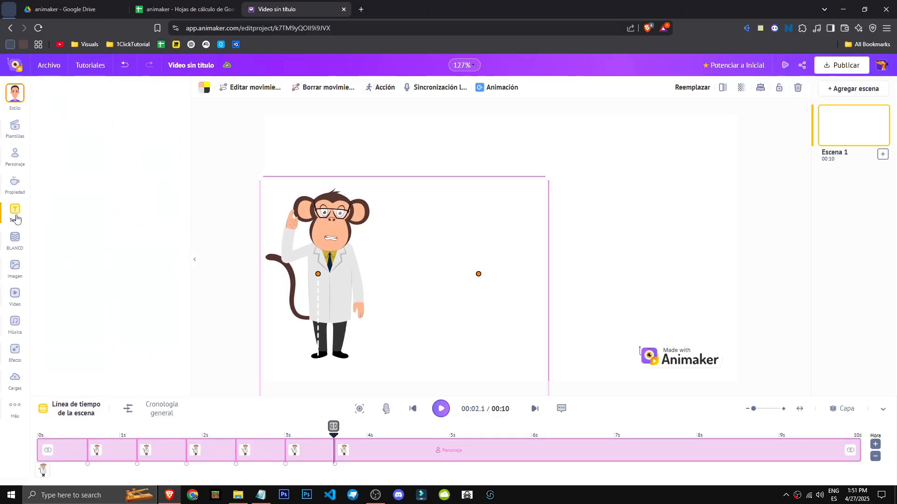
click(17, 241)
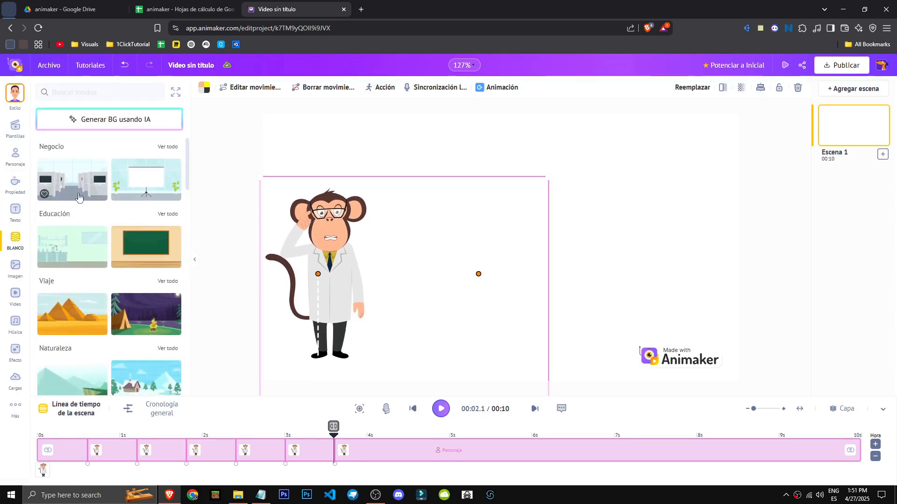
click(73, 179)
scroll(126, 254, down, 2)
click(146, 157)
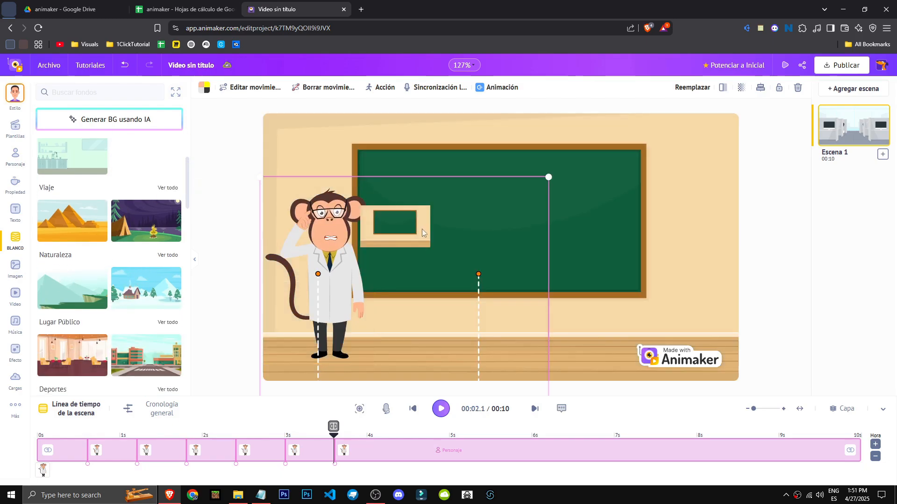
click(17, 270)
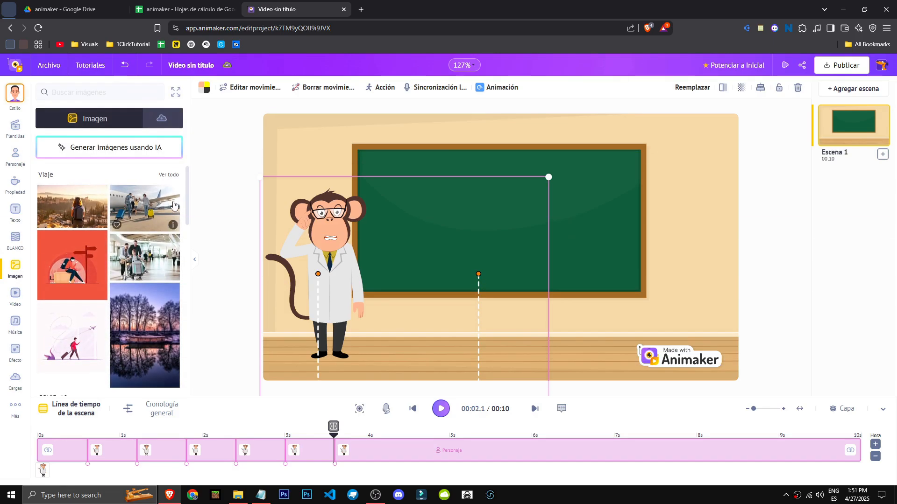
scroll(138, 367, down, 6)
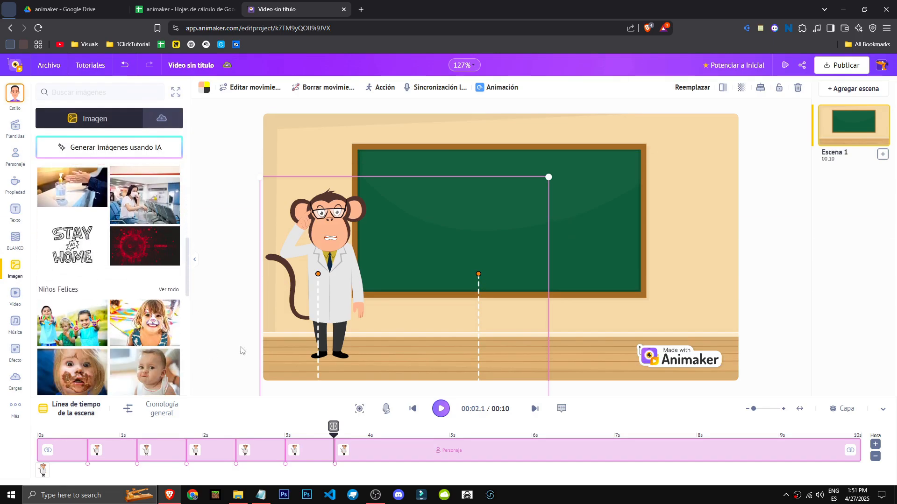
click(15, 294)
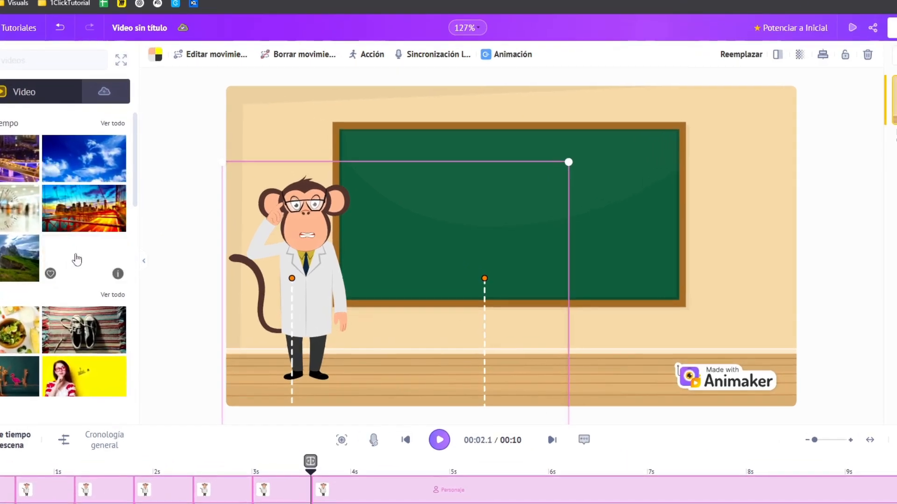
scroll(103, 356, down, 2)
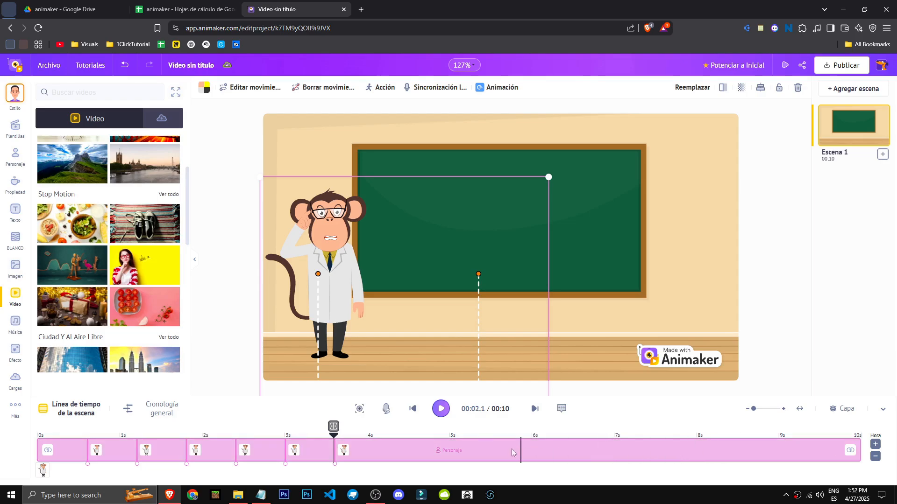
- Shorten the monkey's timeline bar so it ends at about 5.9 seconds
drag(482, 442, 646, 448)
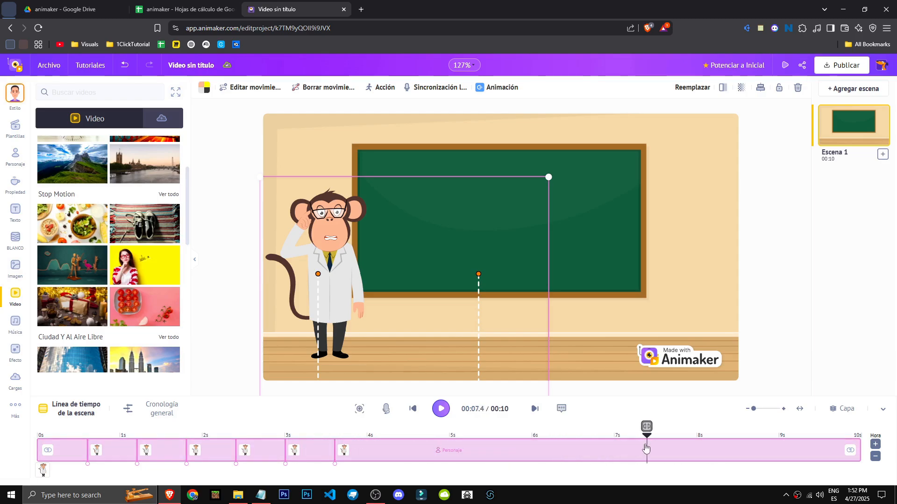
drag(861, 451, 522, 451)
click(492, 437)
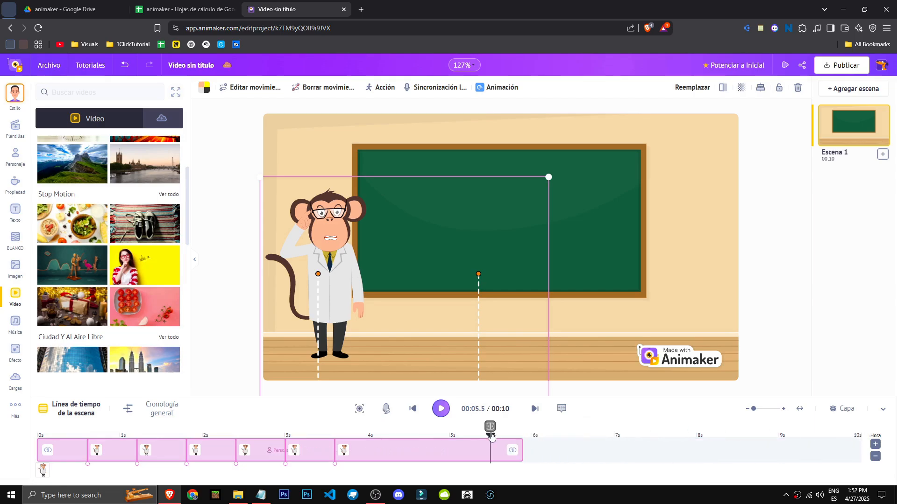
- Play the scene to preview the animation, then pause it
click(439, 410)
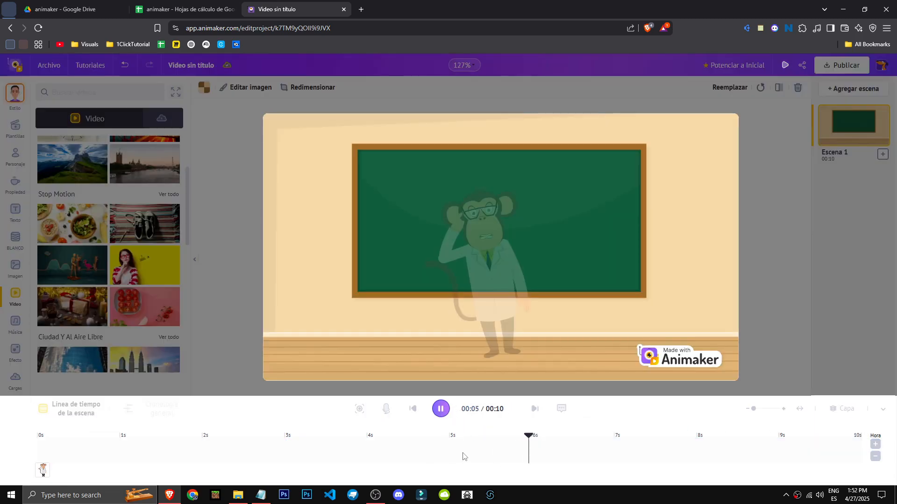
click(497, 438)
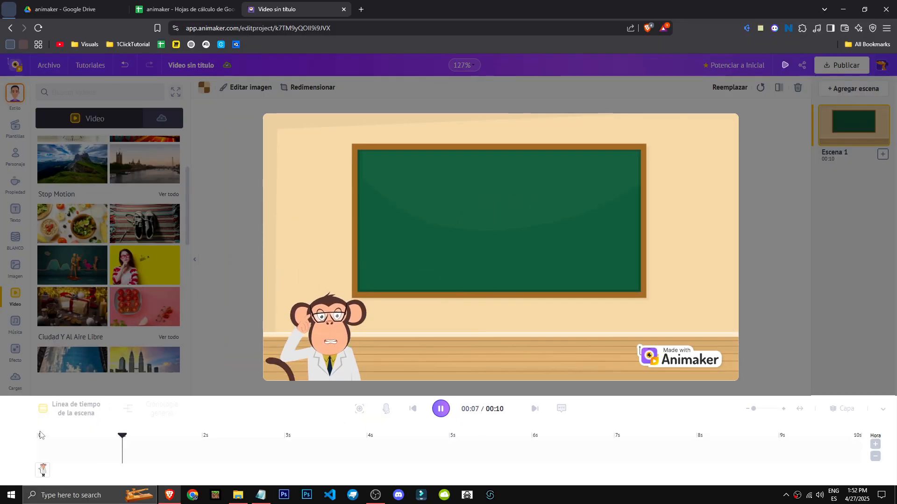
click(46, 439)
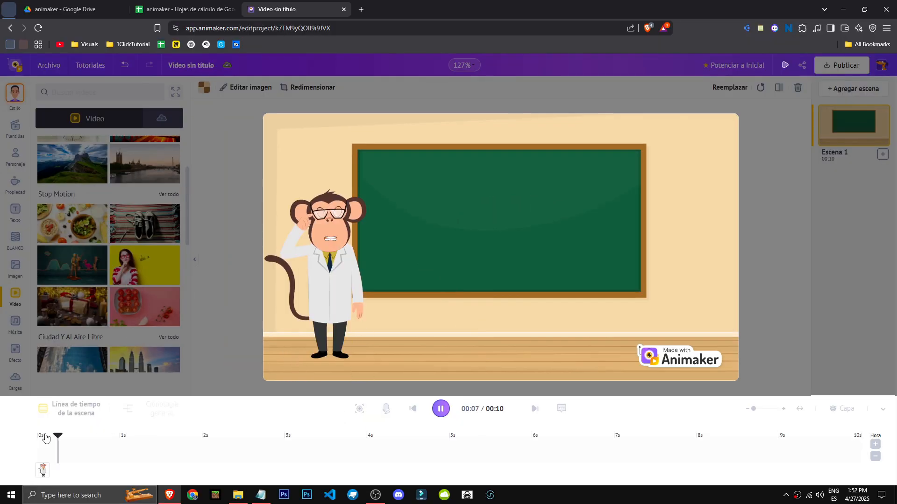
click(439, 409)
- Open the character builder to create a custom character
click(15, 322)
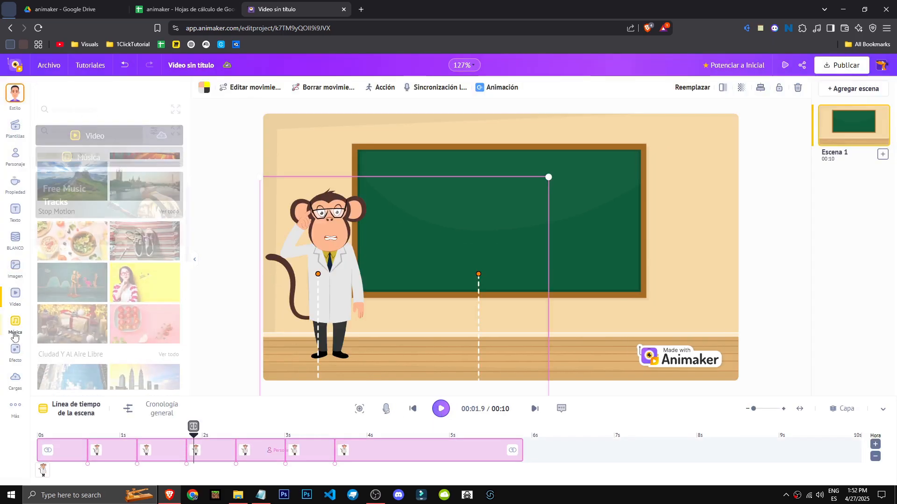
click(16, 351)
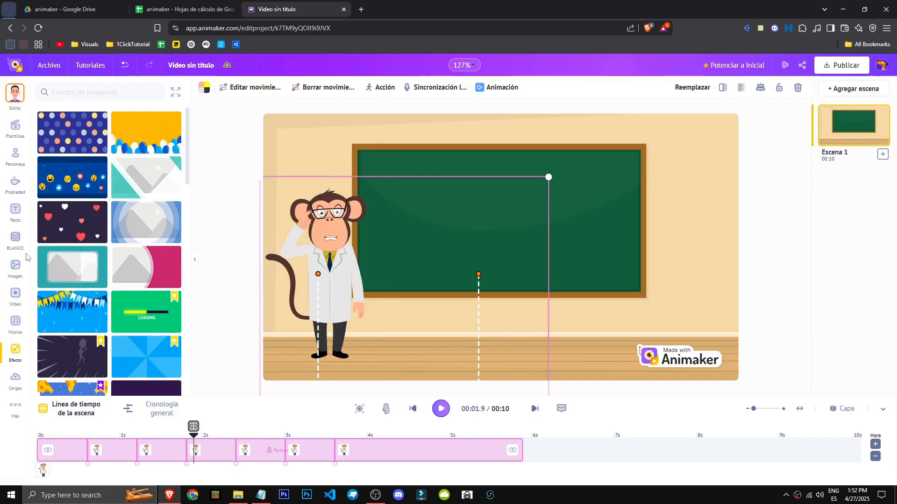
click(11, 156)
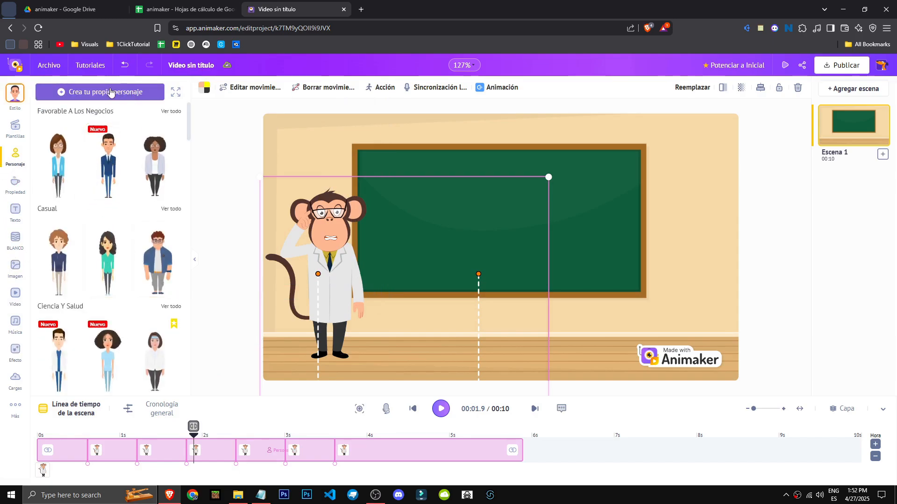
click(83, 94)
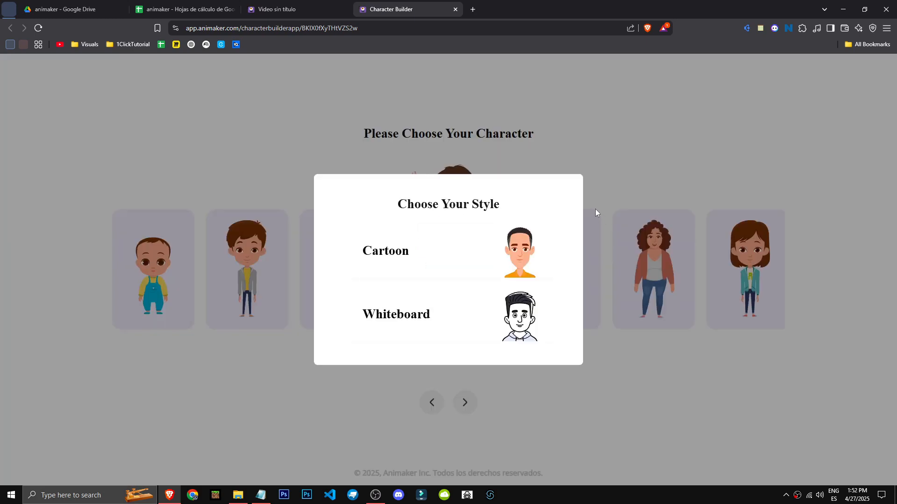
- Choose the Cartoon style, the Masculino base and a bearded look with sunglasses
click(481, 240)
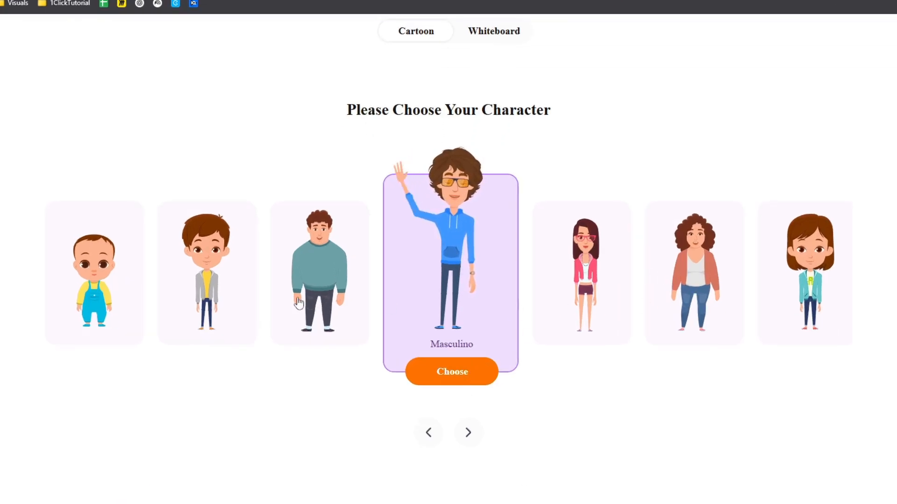
click(441, 374)
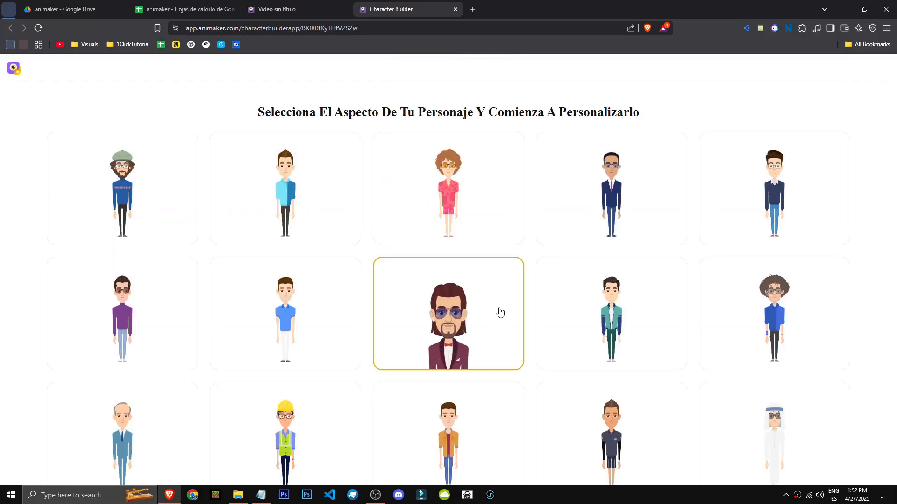
scroll(272, 264, down, 7)
click(319, 267)
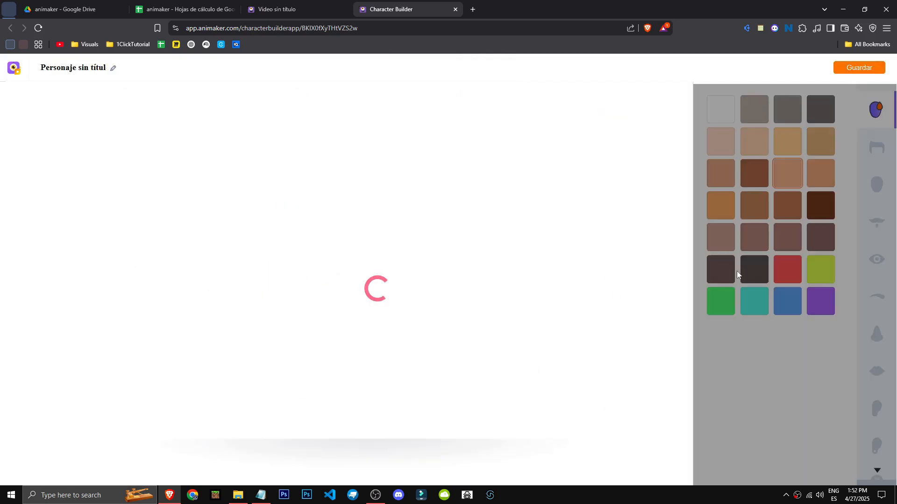
- Set the character's skin colour to the lightest peach tone after trying teal and green
click(765, 308)
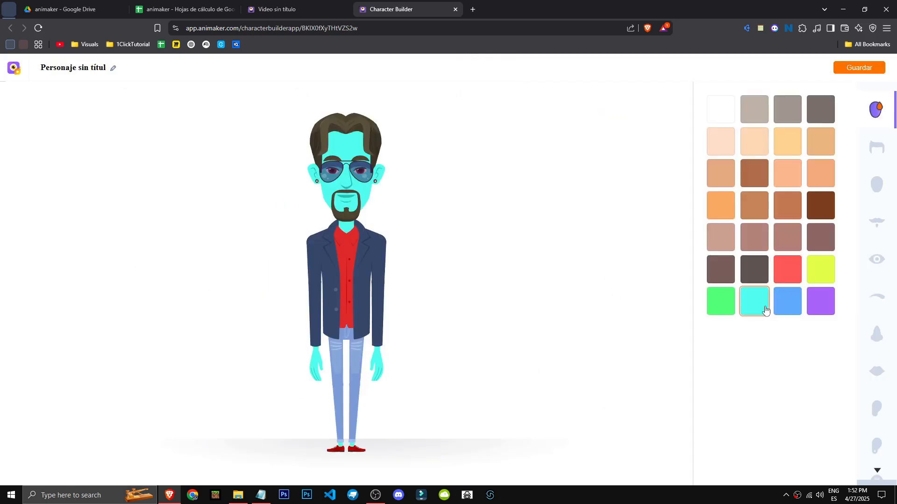
click(723, 306)
click(727, 148)
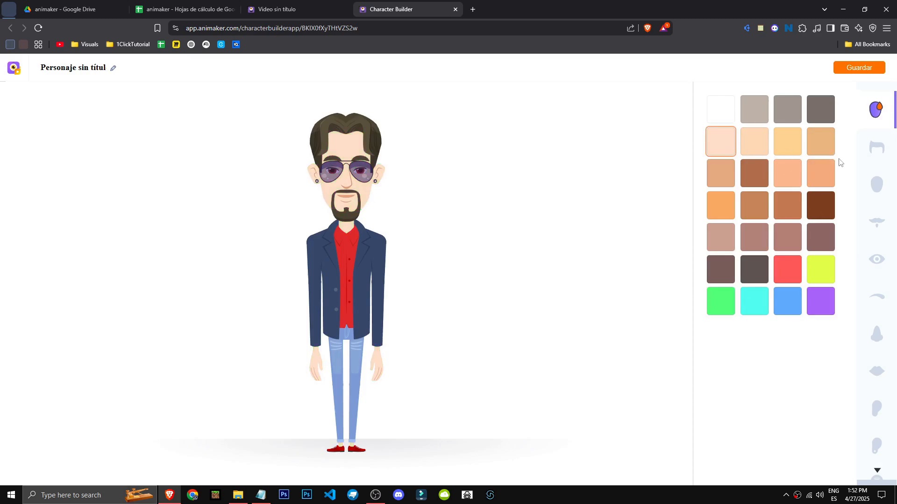
- Give the character curly dark hair
click(887, 163)
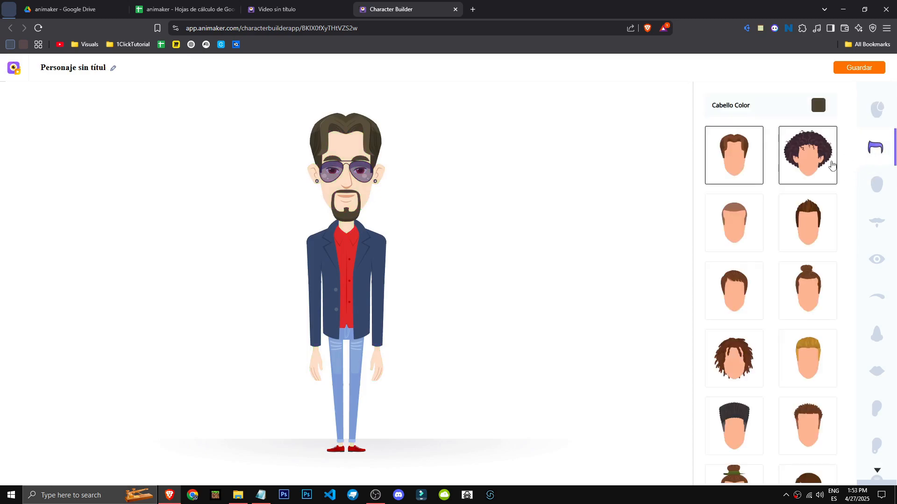
click(808, 167)
click(876, 184)
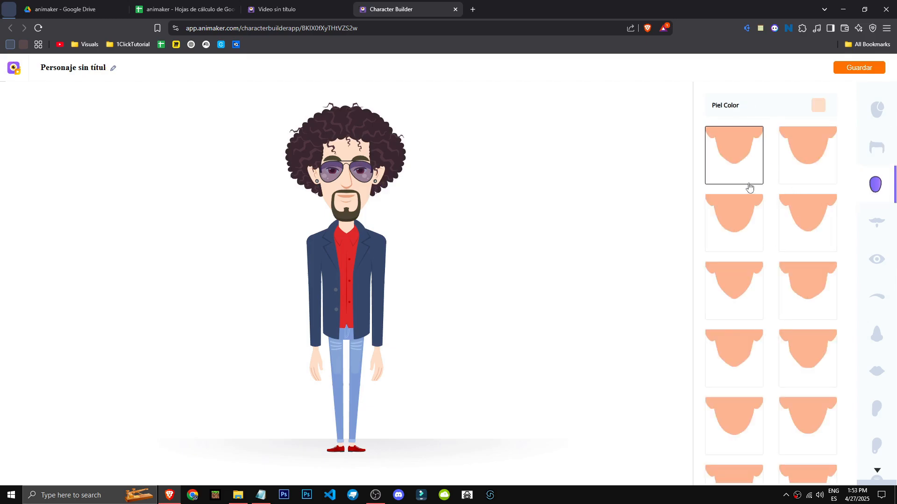
- Save the custom character and return to the project
click(858, 262)
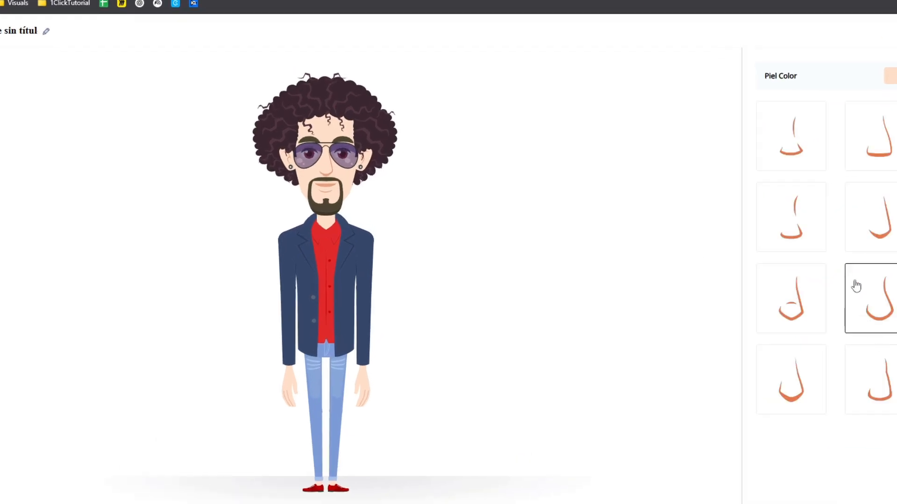
click(875, 371)
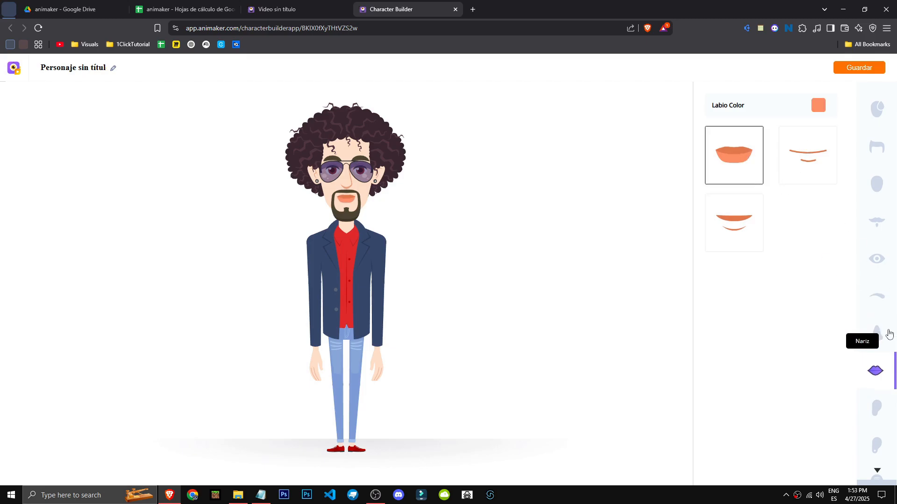
scroll(878, 334, down, 5)
click(864, 68)
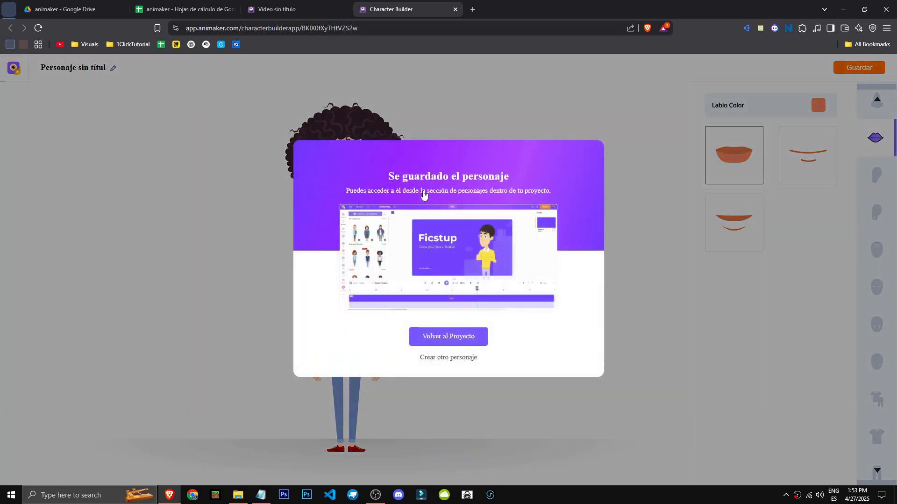
click(480, 337)
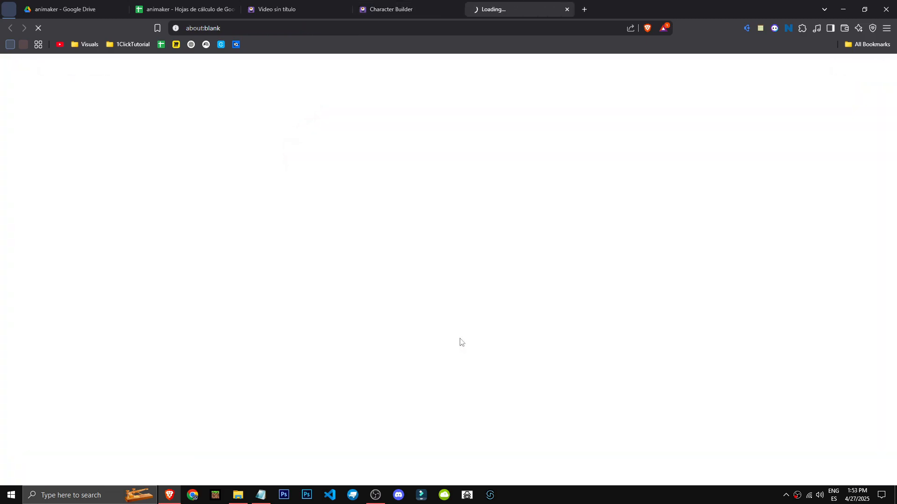
- Close the extra tab and switch back to the video project editor
middle_click(396, 5)
click(313, 4)
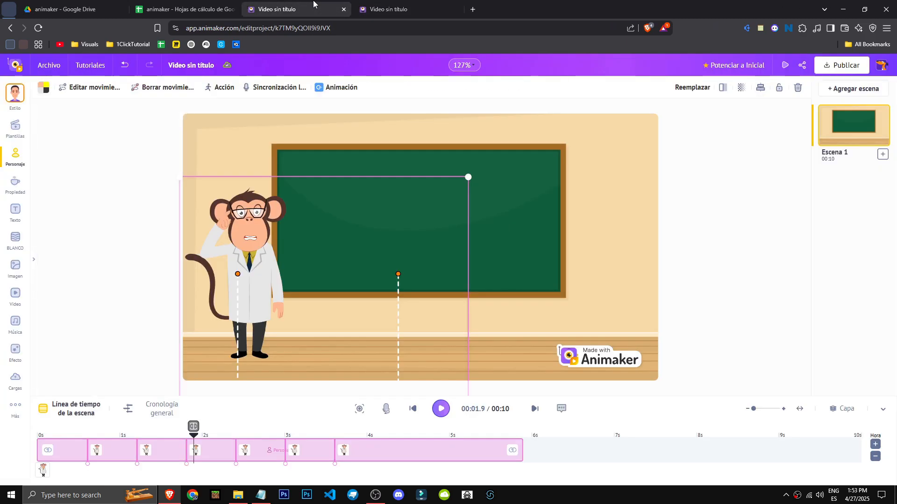
click(376, 495)
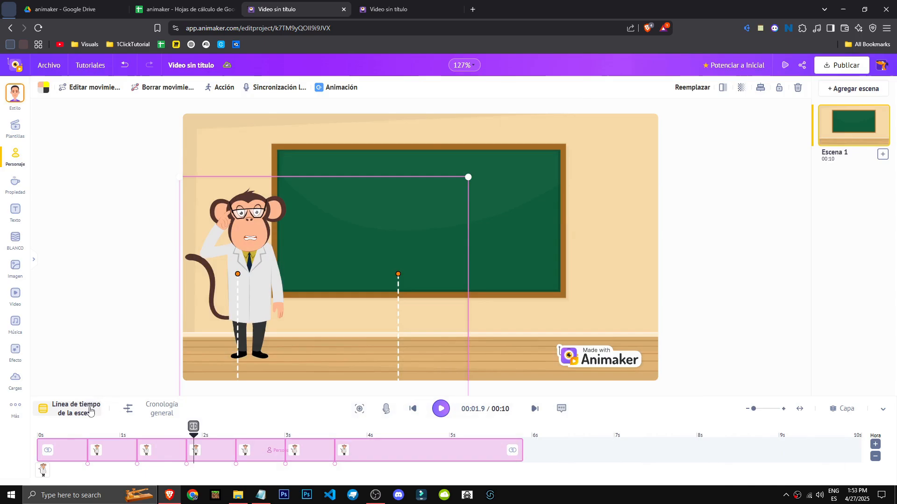
- Switch to the general timeline view and zoom it out
click(140, 410)
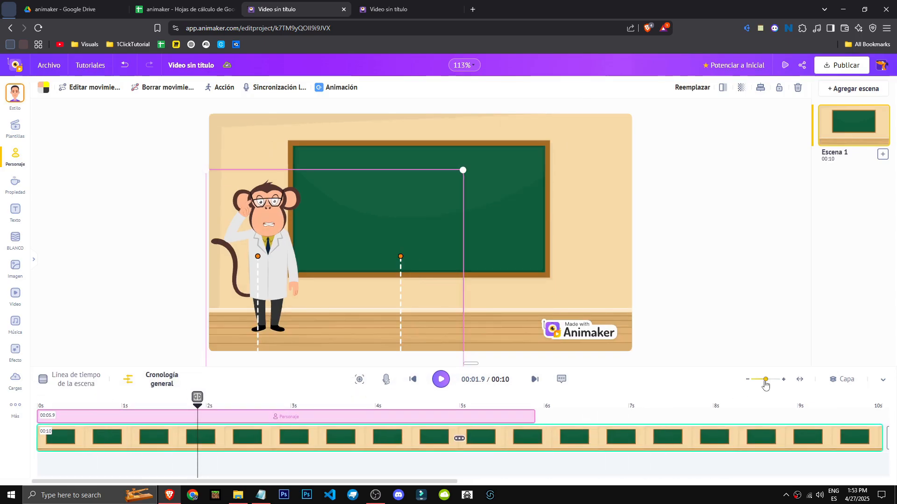
drag(765, 383, 751, 382)
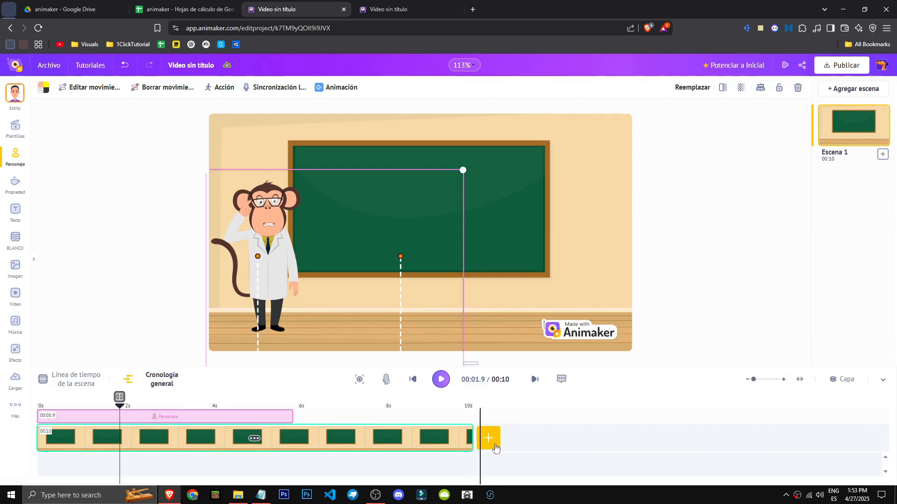